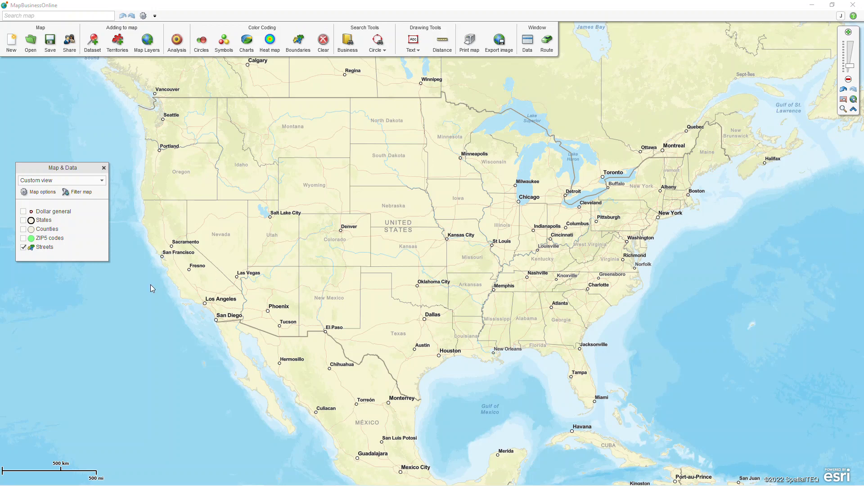
- Show the Dollar general locations on the map for a quick look and hide them again
click(23, 212)
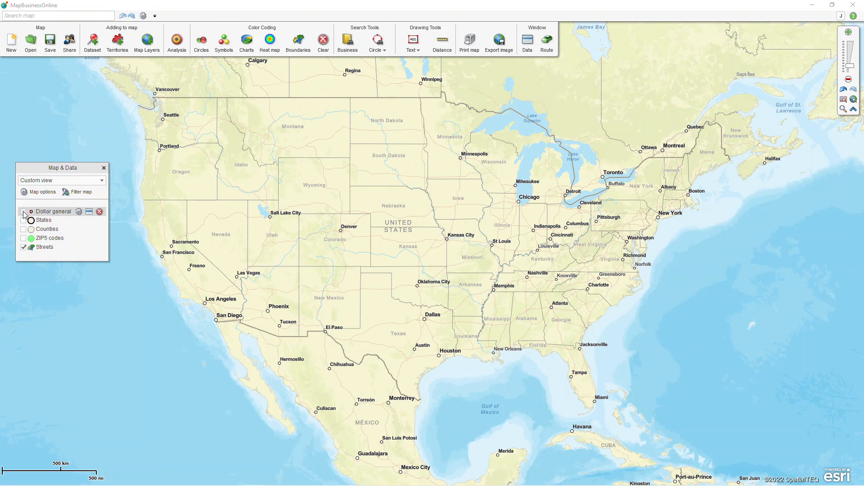
click(24, 211)
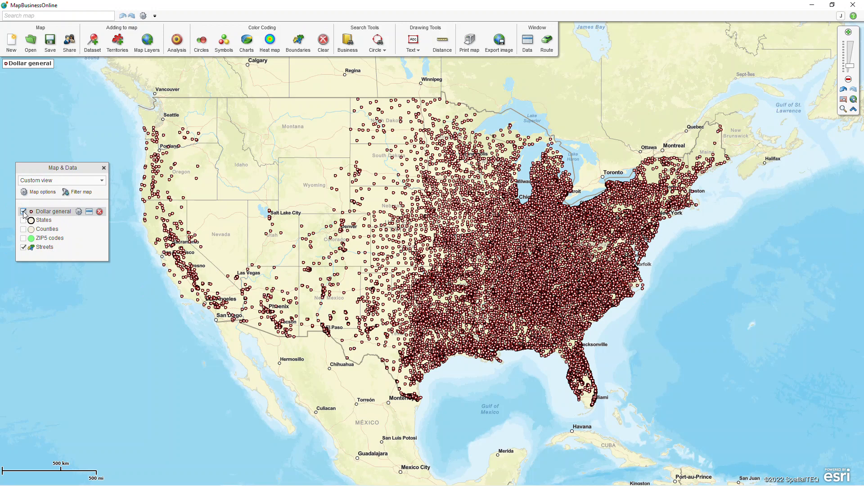
click(23, 212)
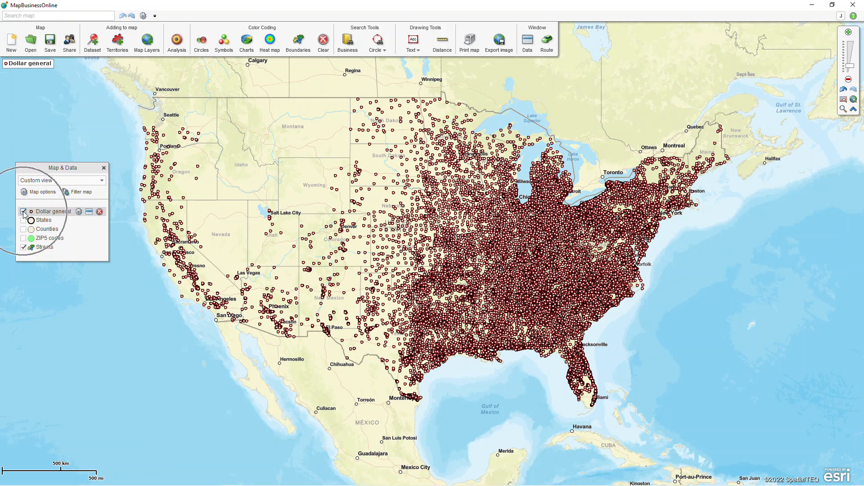
- Show the ZIP5 codes and States layers on the map
click(23, 240)
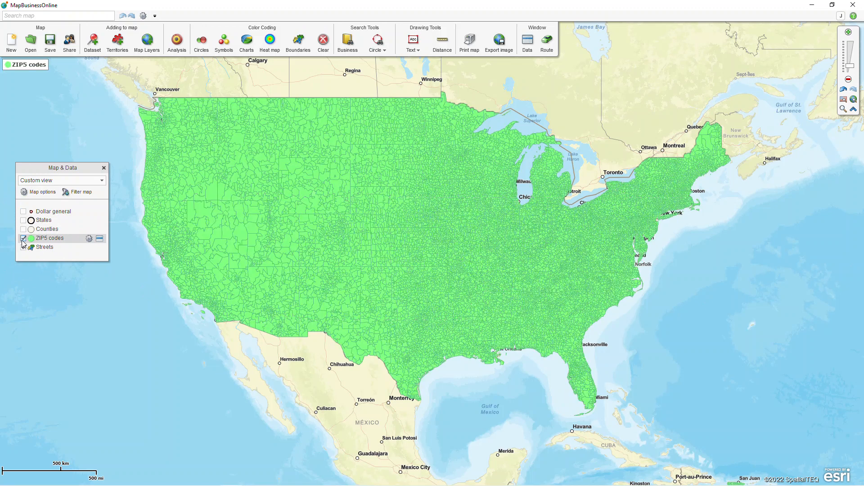
click(22, 220)
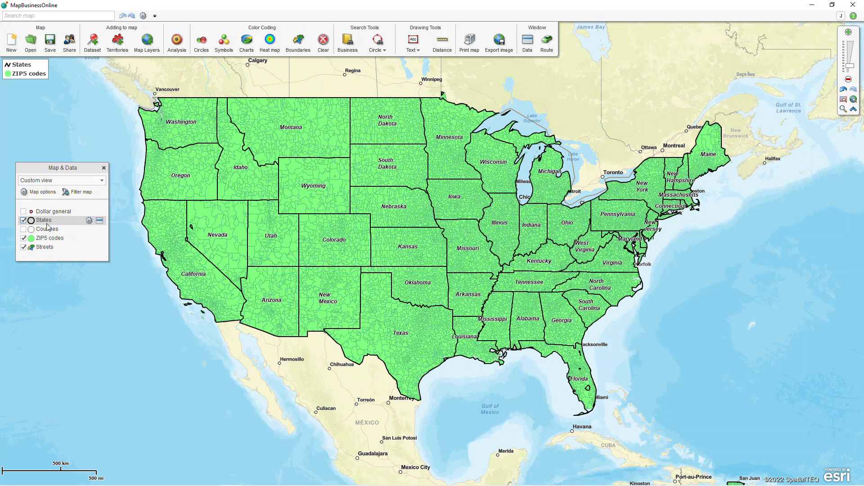
- Color code the ZIP5 codes boundaries by the Median household income (2021) demographic column
click(300, 43)
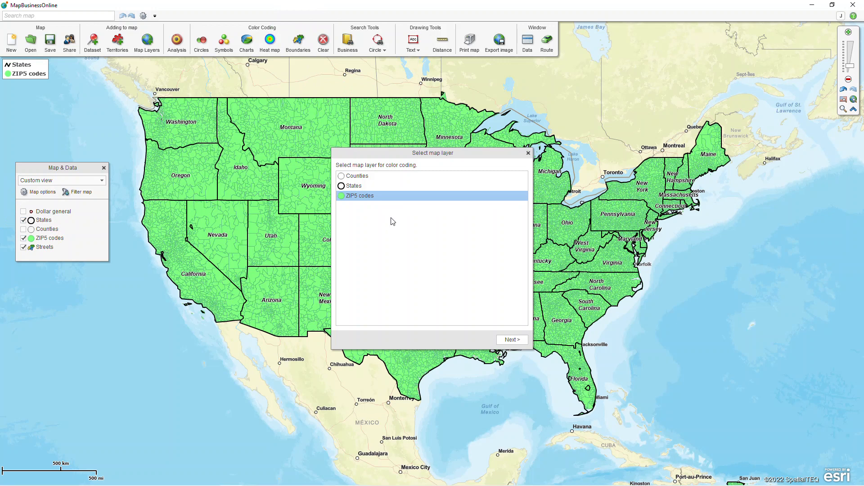
click(394, 197)
click(512, 340)
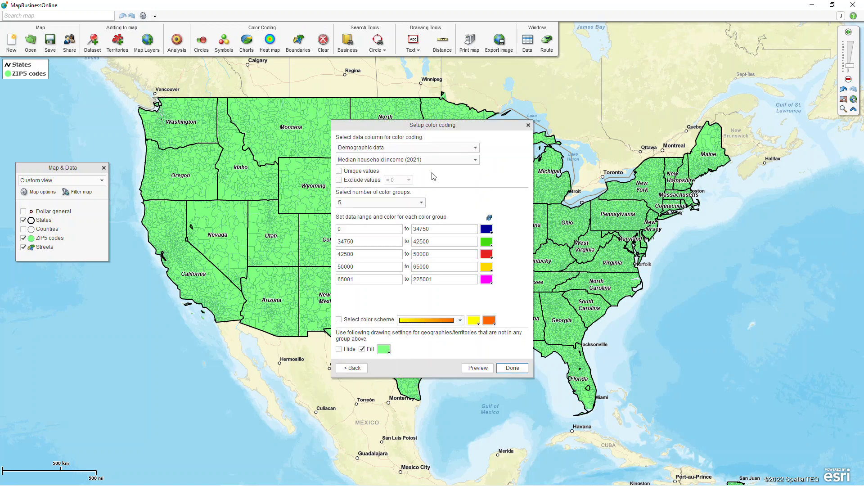
click(471, 150)
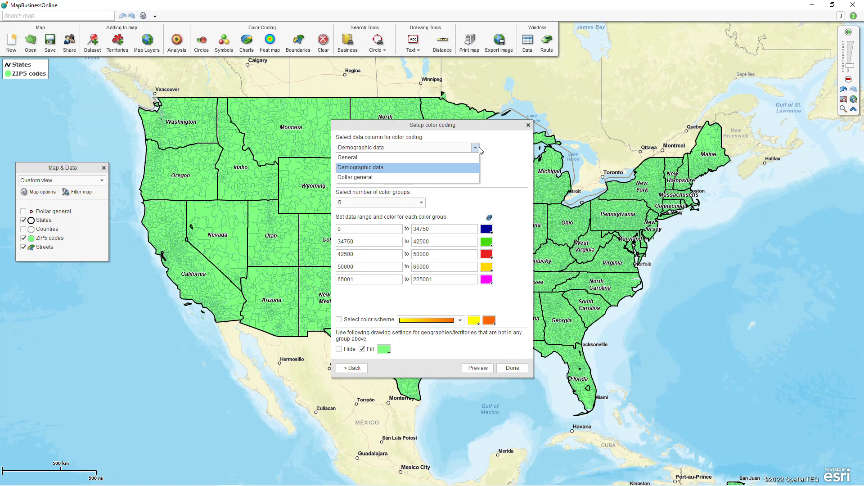
click(408, 169)
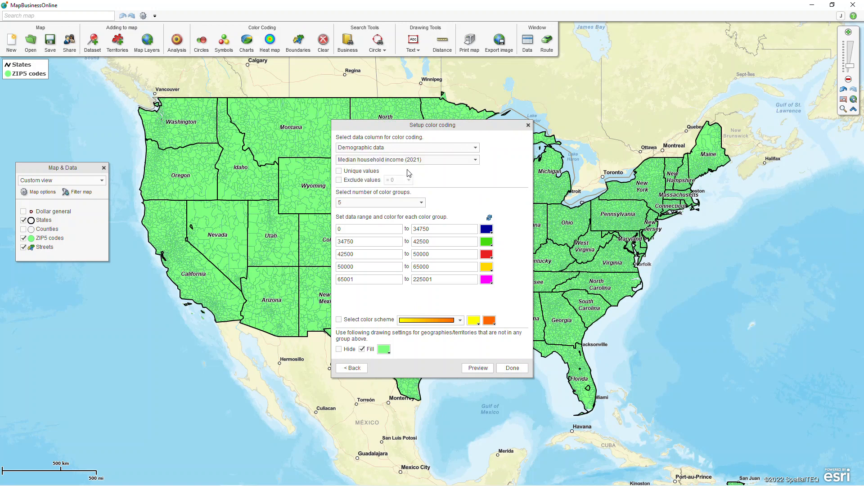
click(475, 160)
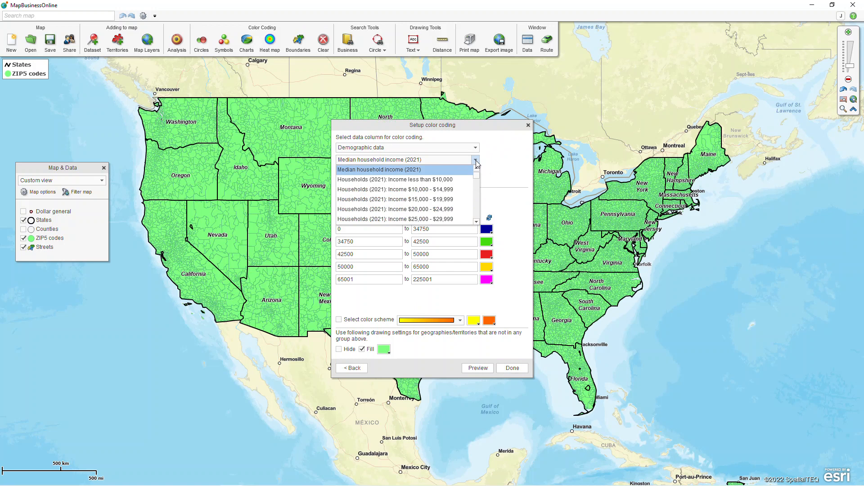
click(424, 172)
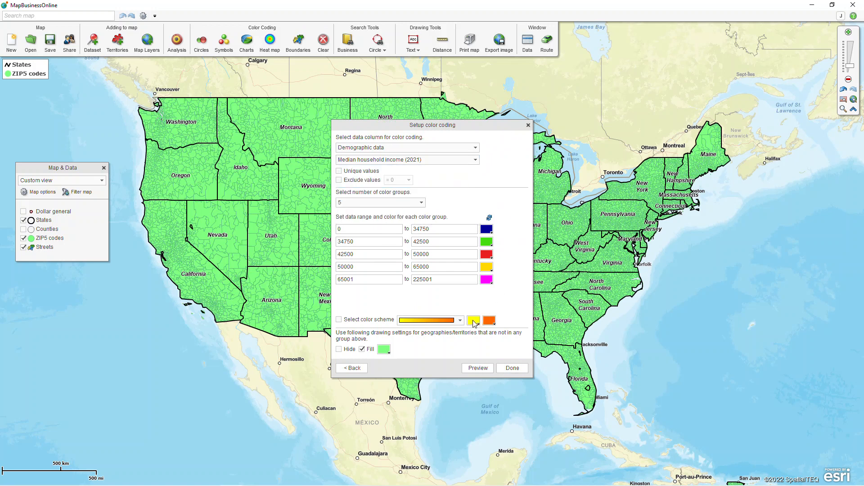
click(462, 321)
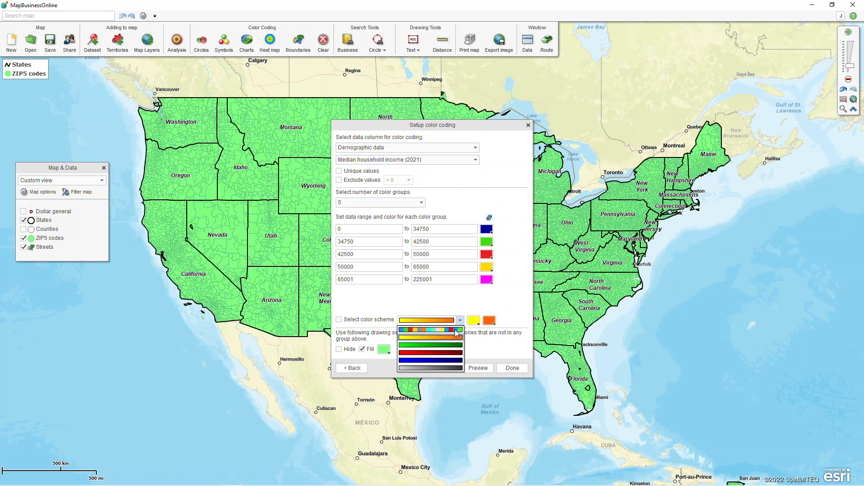
click(510, 287)
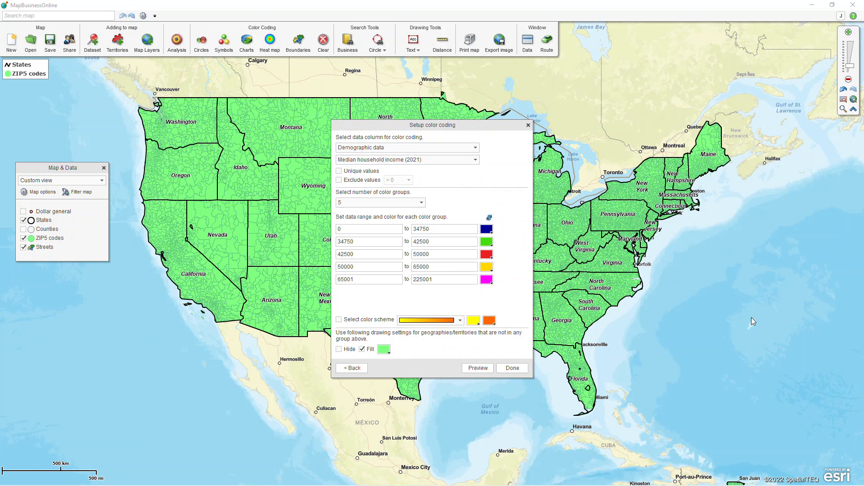
click(513, 367)
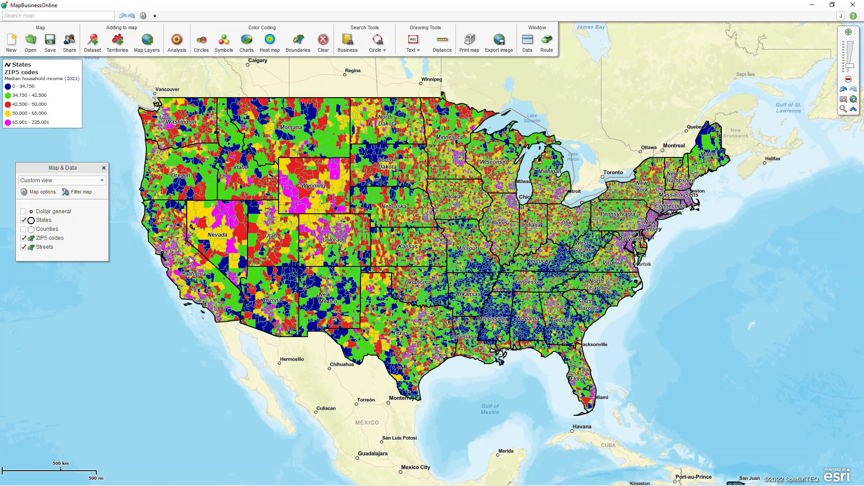
- Review the income ranges in the ZIP5 codes color-coding setup, focusing on the 50000 to 65000 group
mouse_move(177, 261)
mouse_move(208, 305)
key(ctrl)
click(299, 45)
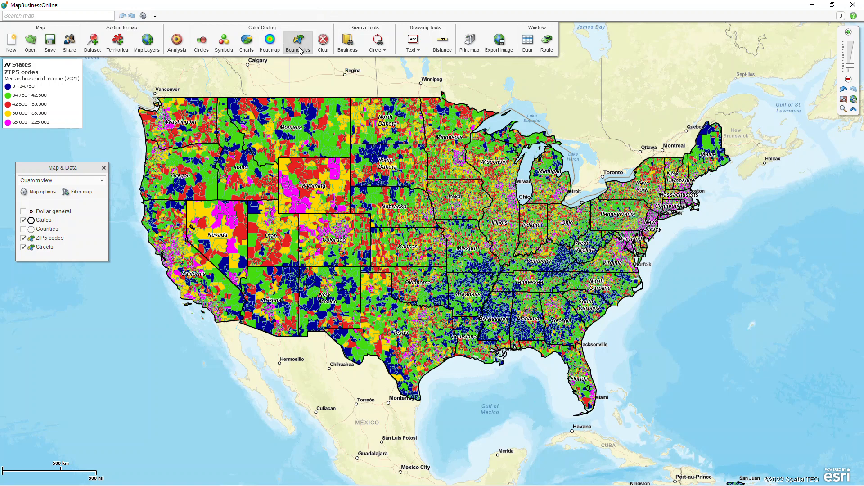
click(514, 340)
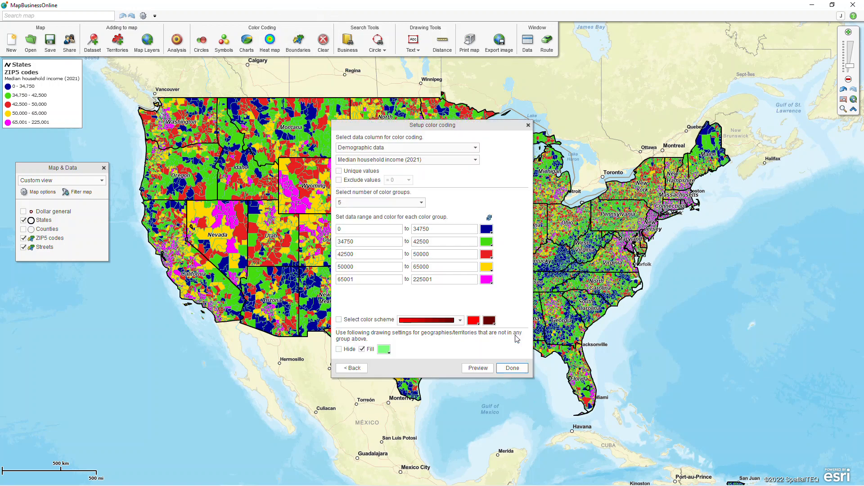
double_click(441, 269)
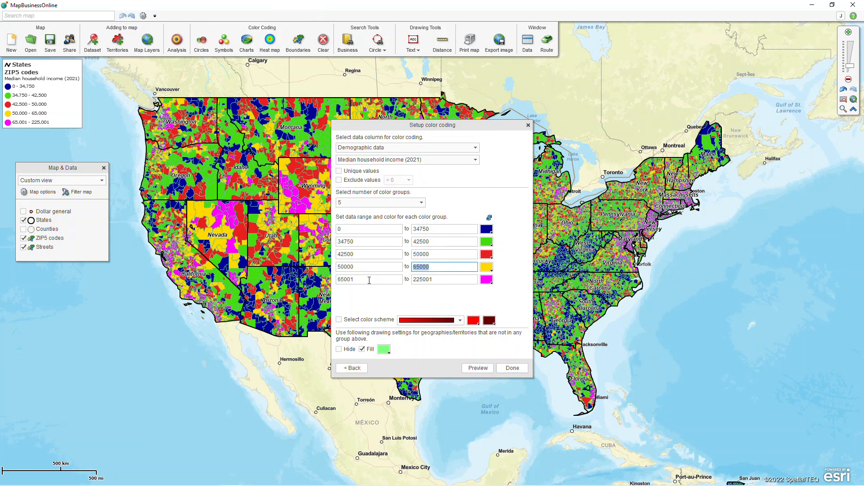
click(528, 126)
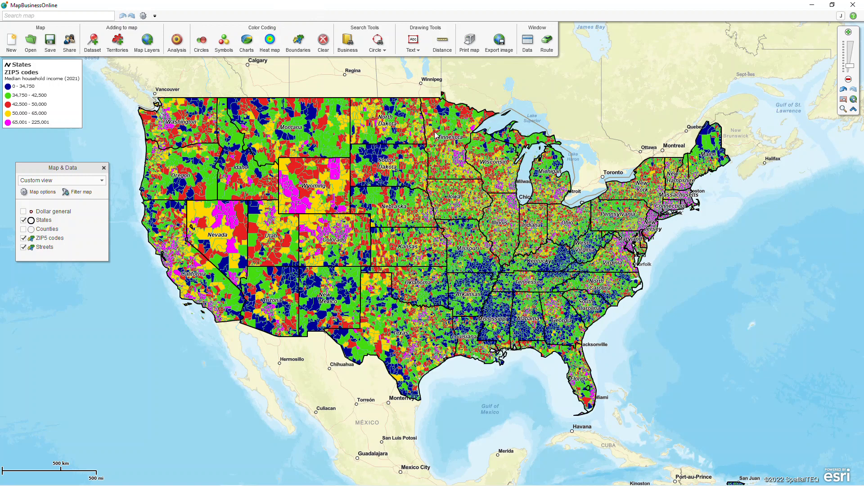
- Open the data table for the ZIP5 codes layer
click(528, 45)
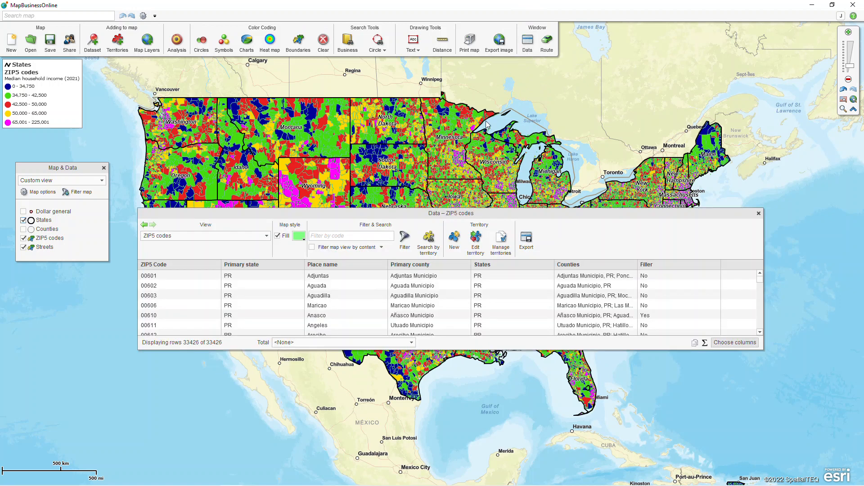
click(267, 237)
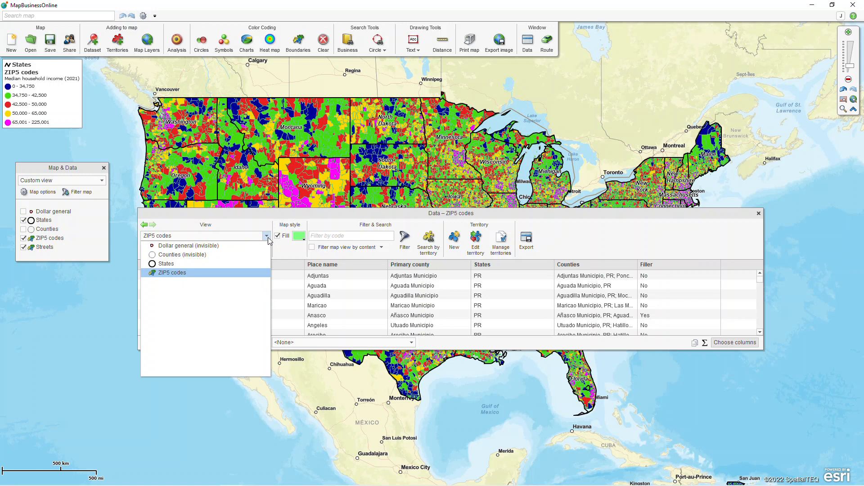
click(185, 273)
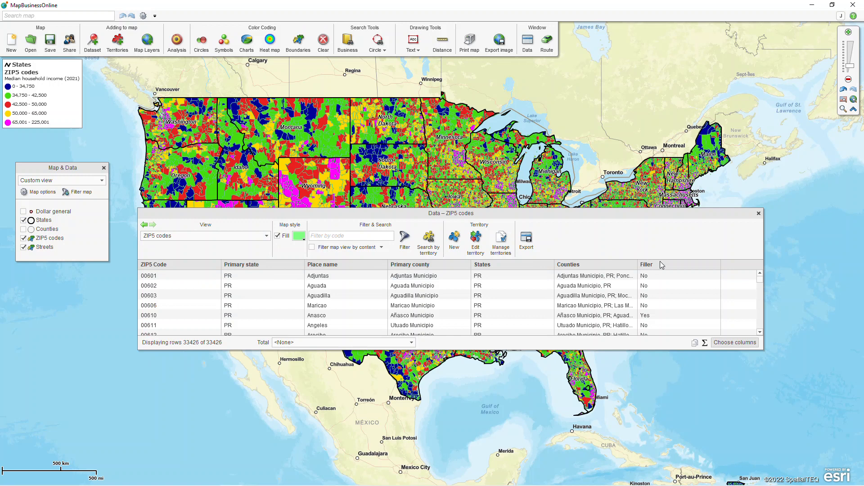
- Remove States, Counties and Filler from the columns shown in the ZIP5 codes data table
click(725, 344)
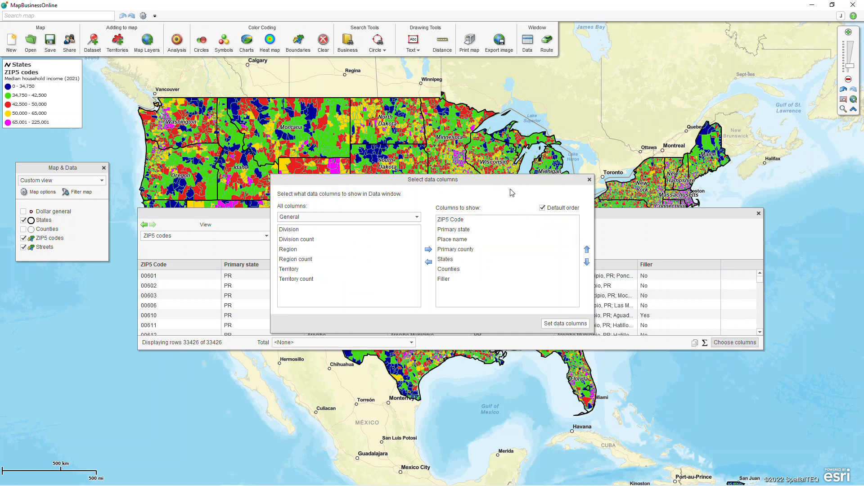
drag(501, 183, 364, 222)
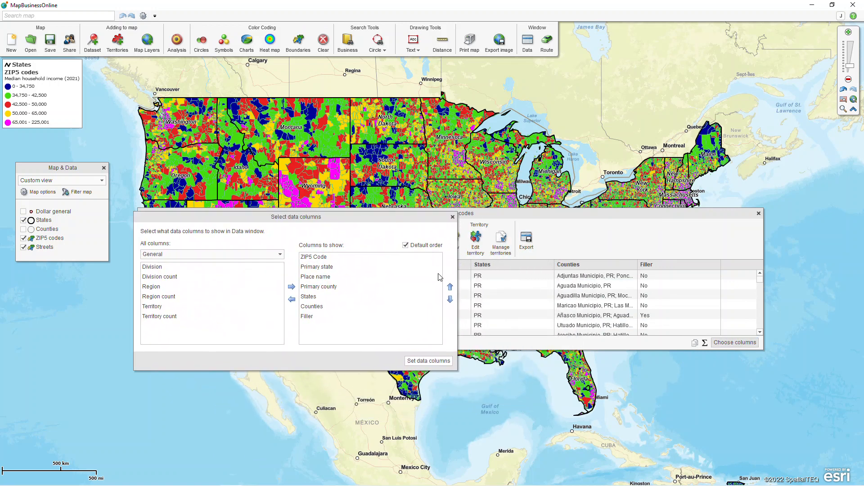
click(377, 317)
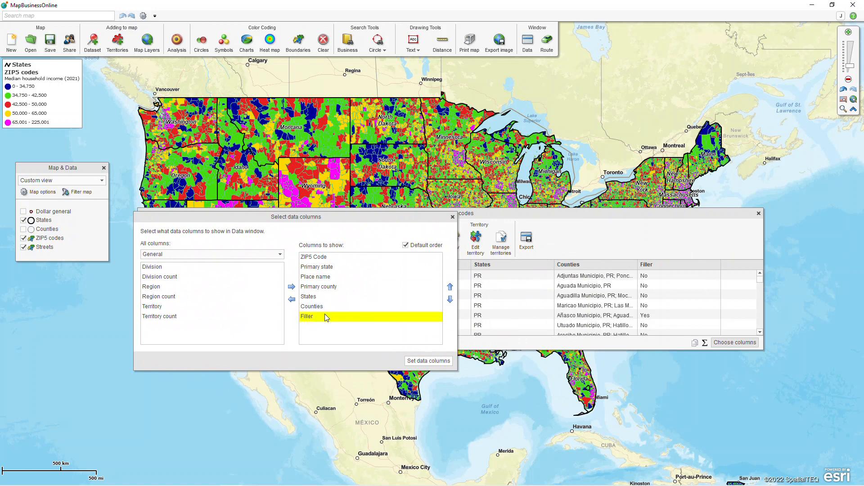
key(shift+Up)
key(shift+Up)
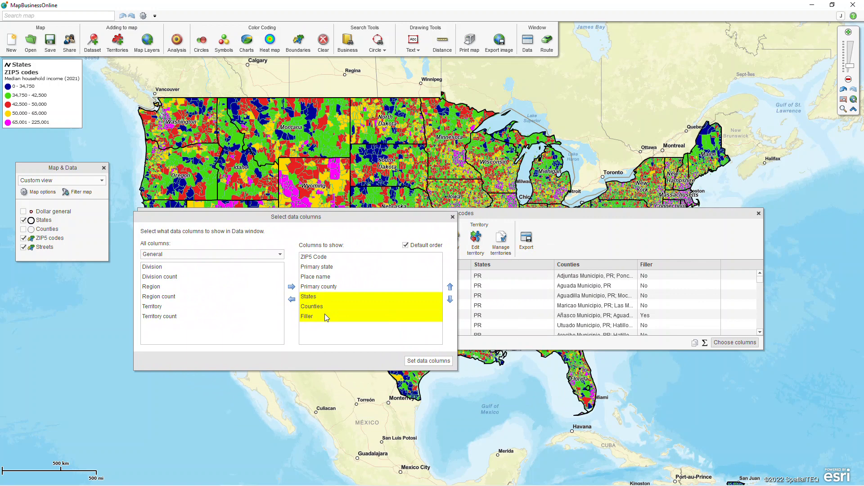
click(293, 300)
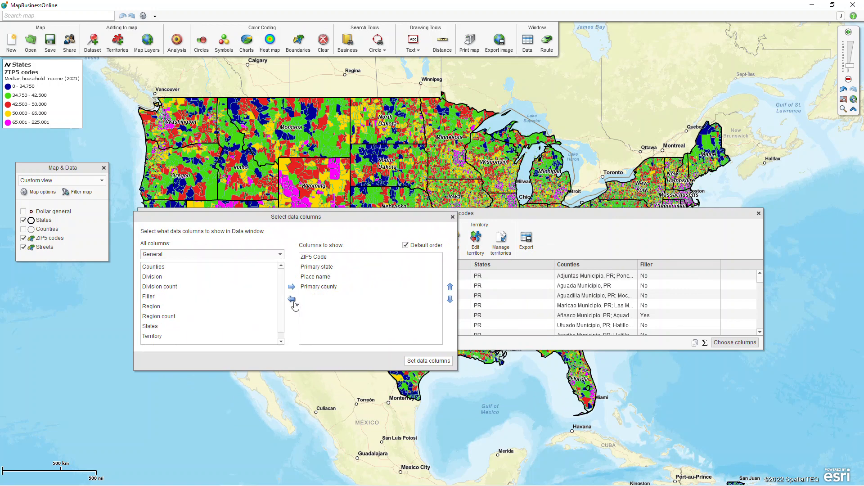
- Add the demographic column Median household income (2021) to the columns shown for ZIP5 codes
click(279, 255)
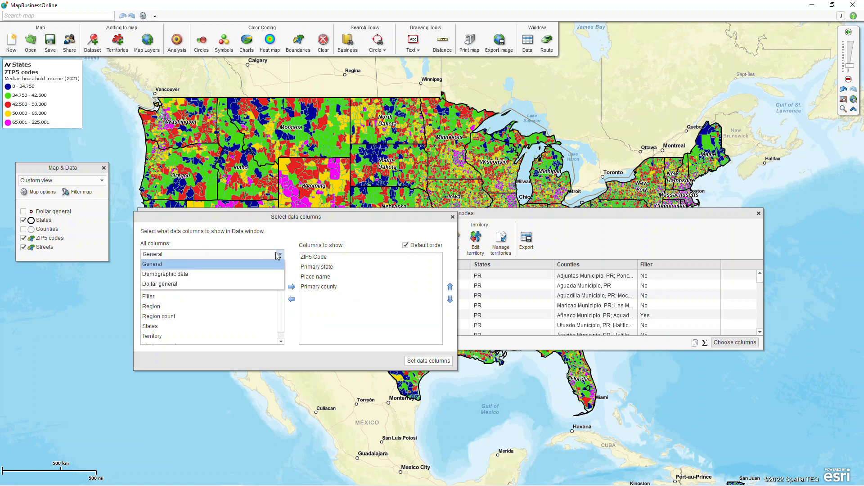
click(195, 273)
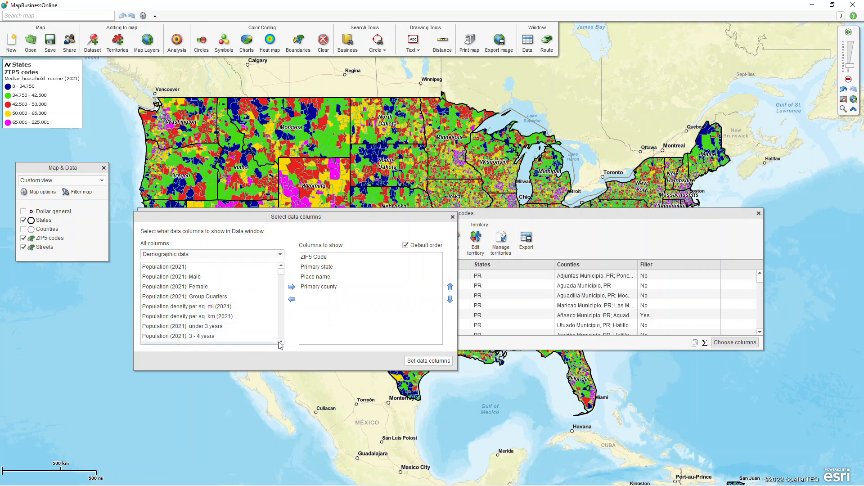
drag(281, 342, 282, 342)
click(281, 265)
click(236, 267)
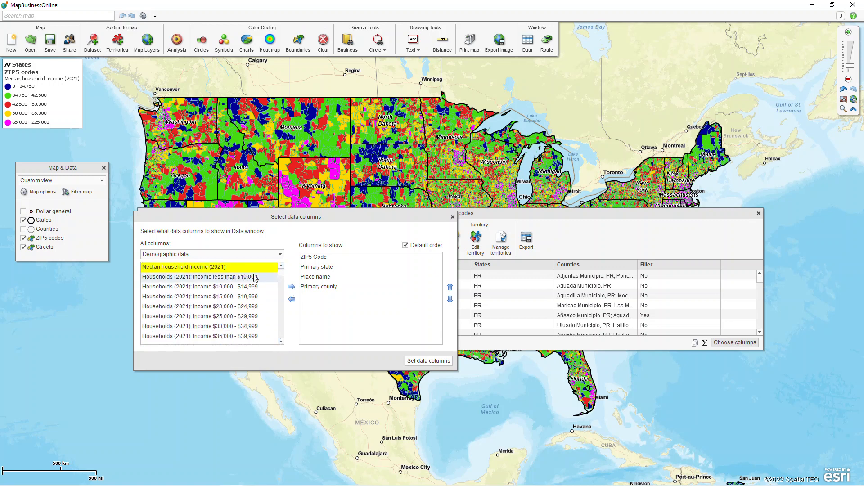
click(292, 287)
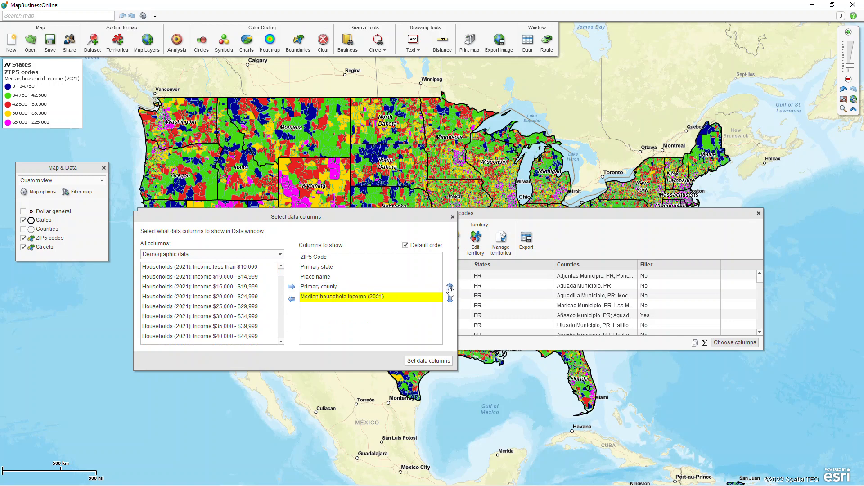
- Place Median household income (2021) directly after ZIP5 Code and apply the column selection to the data table
click(450, 286)
click(450, 287)
click(450, 287)
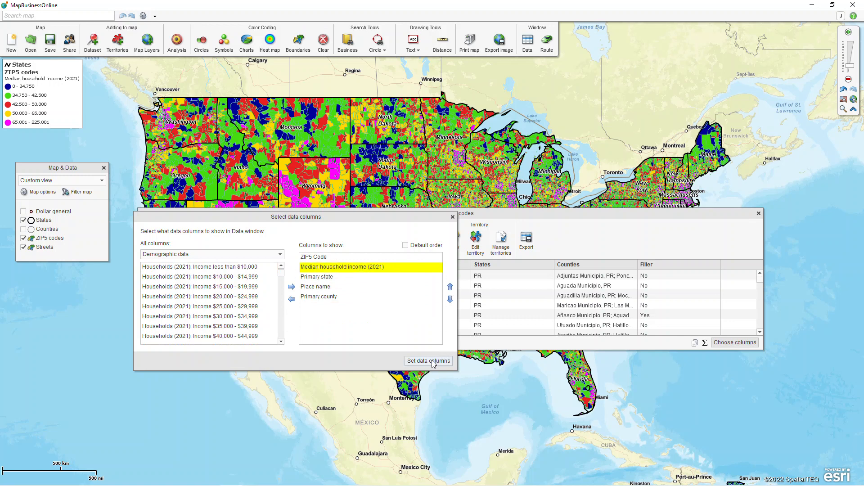
click(429, 361)
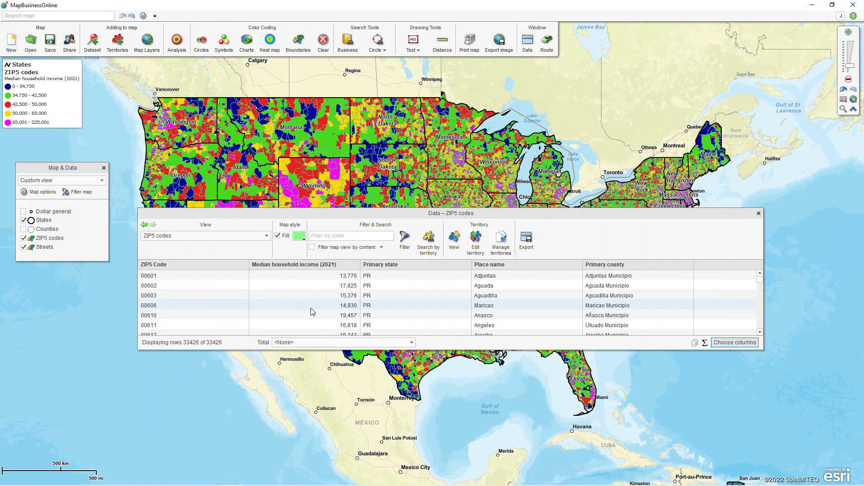
- Start a filter on the ZIP5 codes data table using the demographic column Median household income (2021)
click(405, 243)
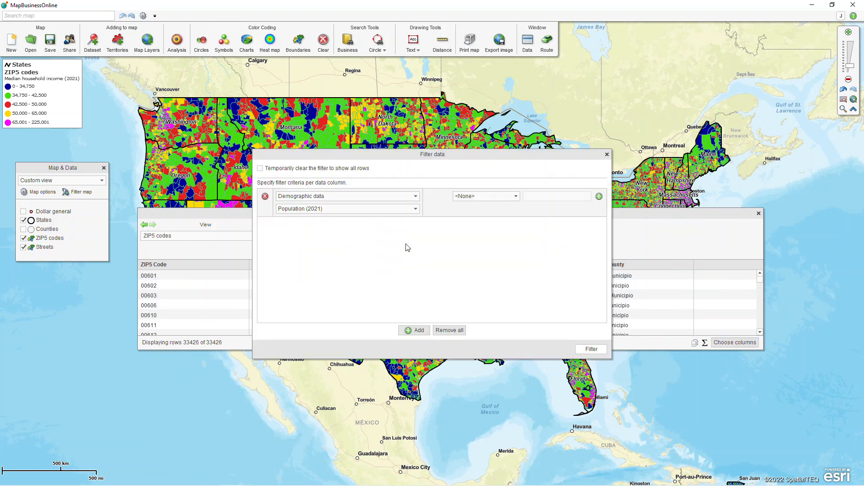
click(416, 209)
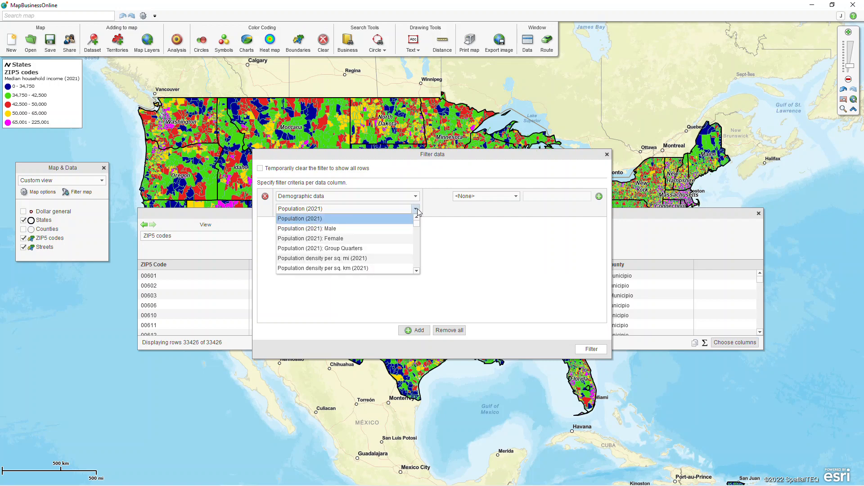
click(417, 271)
click(418, 271)
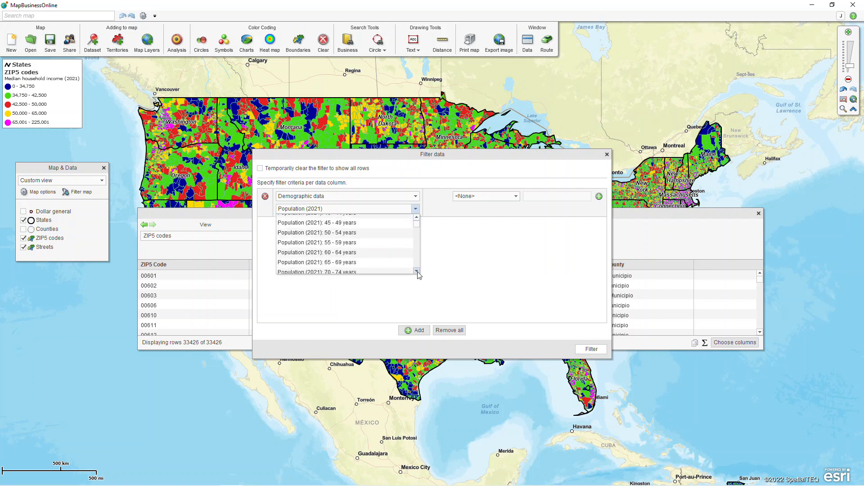
click(417, 271)
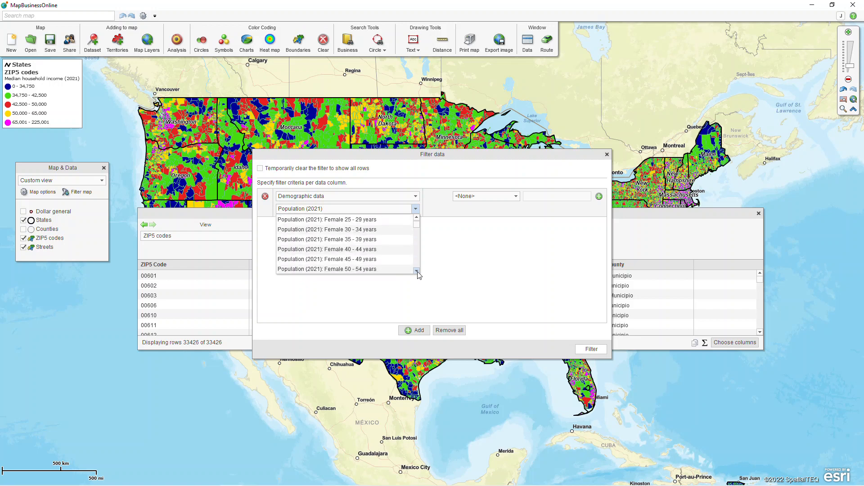
click(417, 271)
click(349, 221)
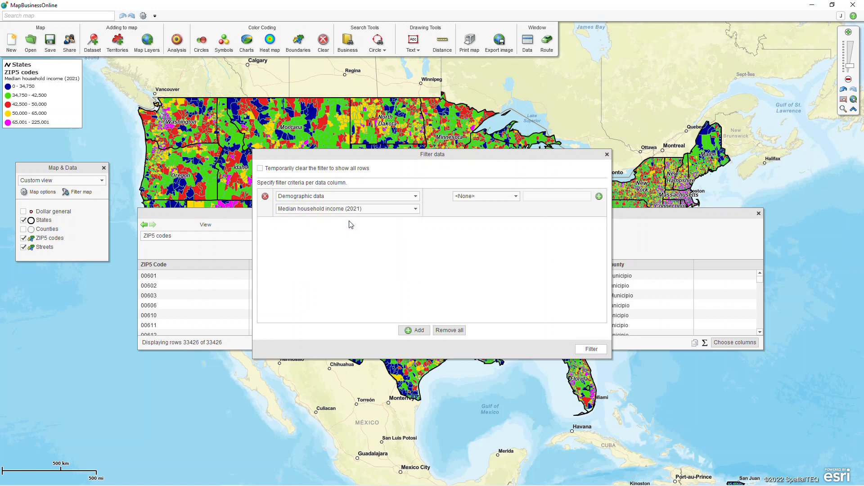
- Set the income criterion to >= 65000 and apply the filter to the ZIP5 codes table
click(483, 197)
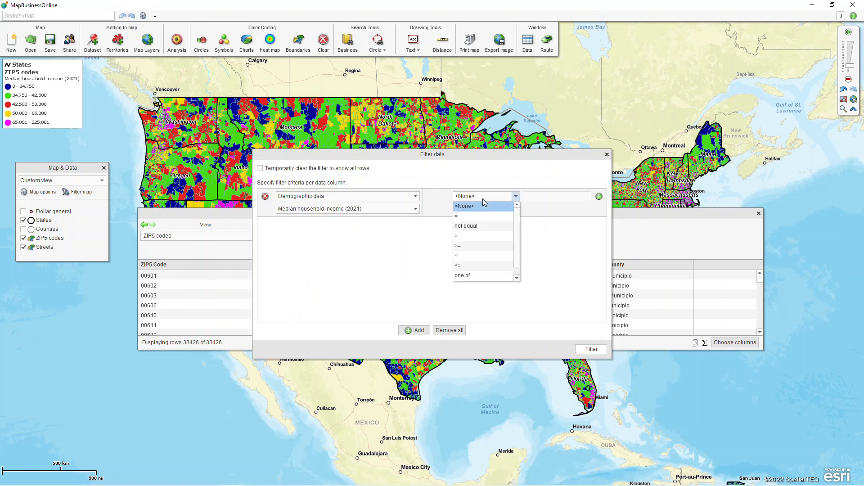
click(461, 246)
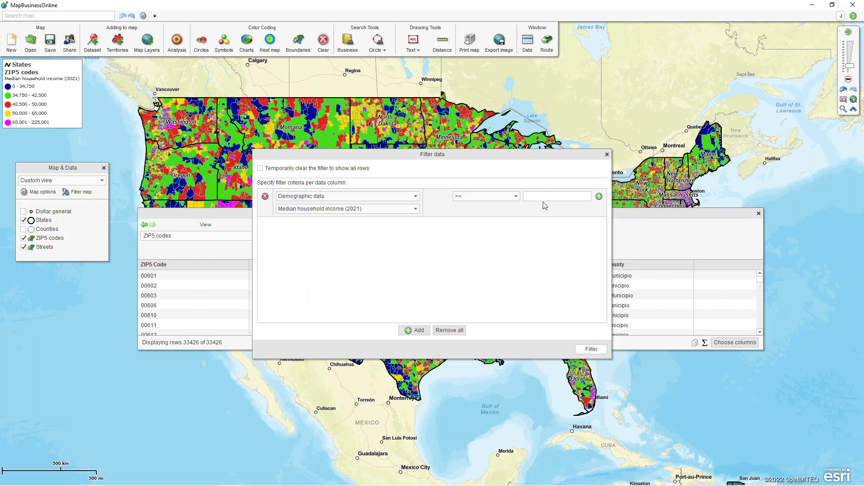
click(543, 199)
text(65000)
click(591, 349)
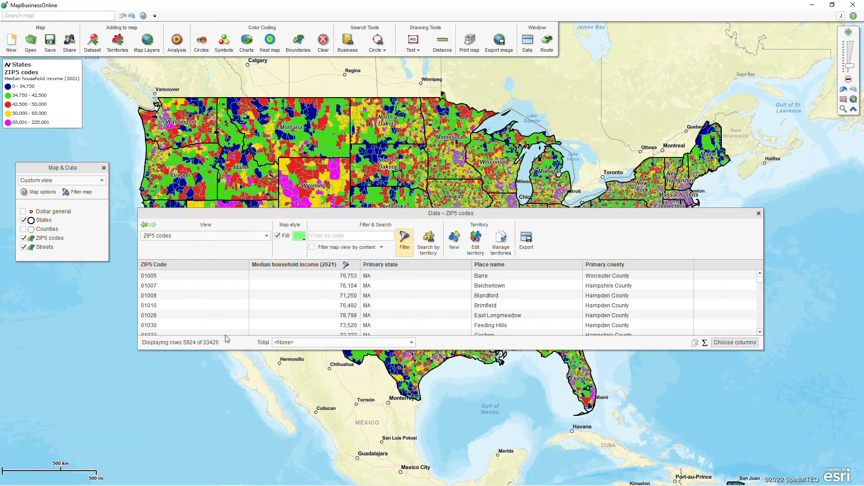
- Filter the map view by the table's content, then close the data table and show the Dollar general layer
click(313, 249)
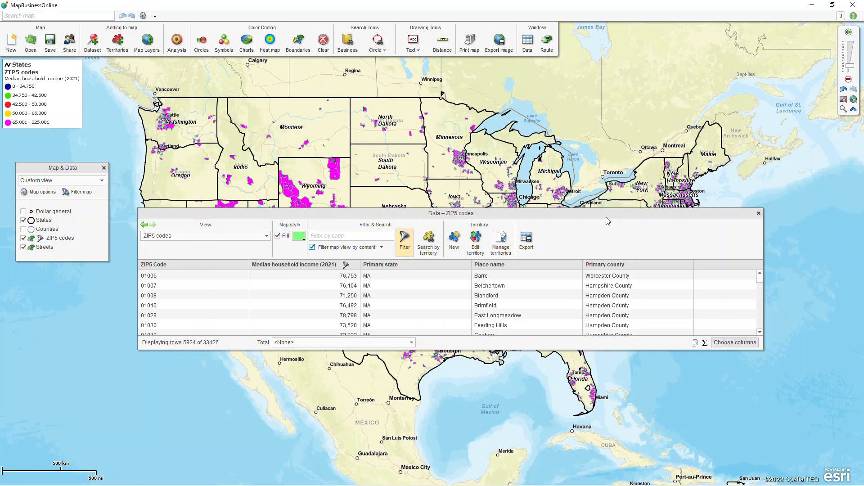
click(758, 215)
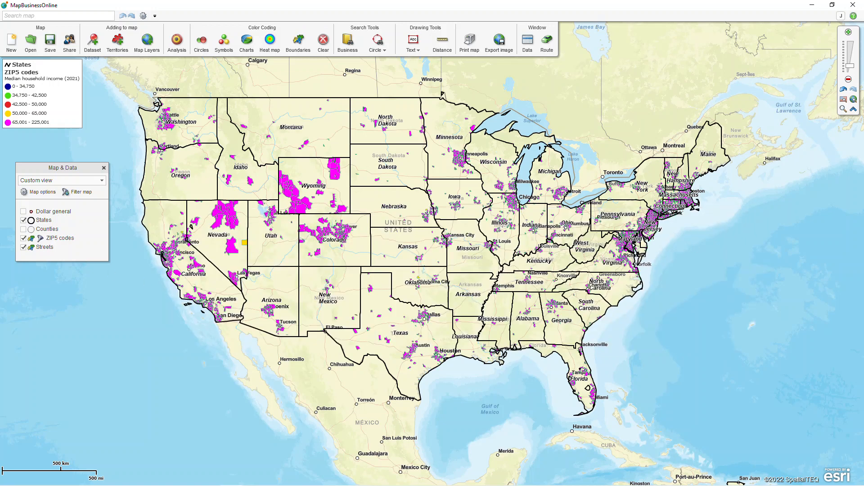
click(23, 211)
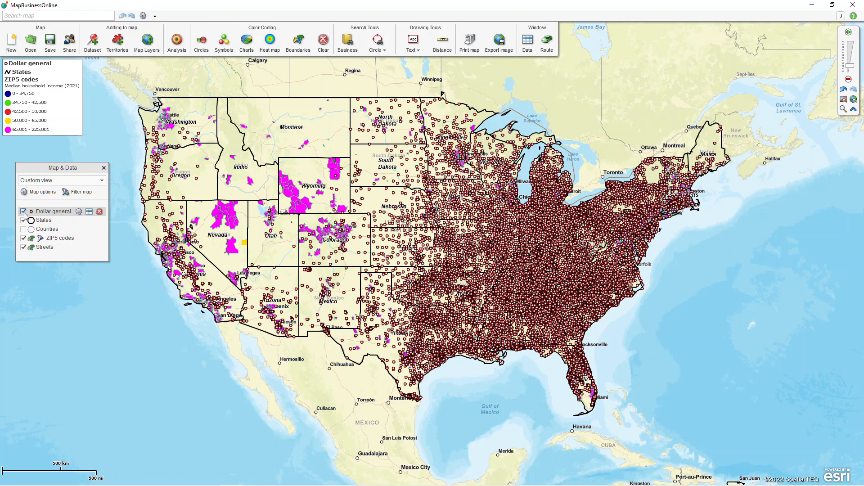
- Examine where Dollar general stores lie relative to the high-income ZIP codes around Phoenix, Arizona
click(843, 109)
drag(247, 288, 305, 333)
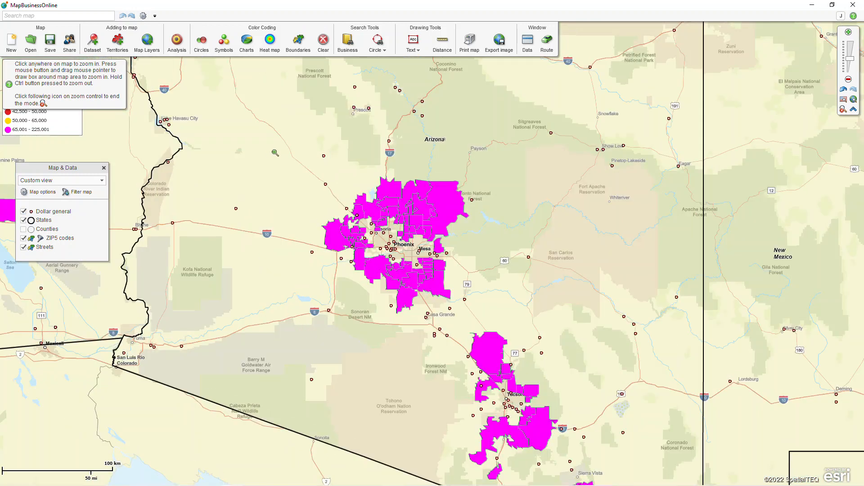
drag(279, 143, 494, 340)
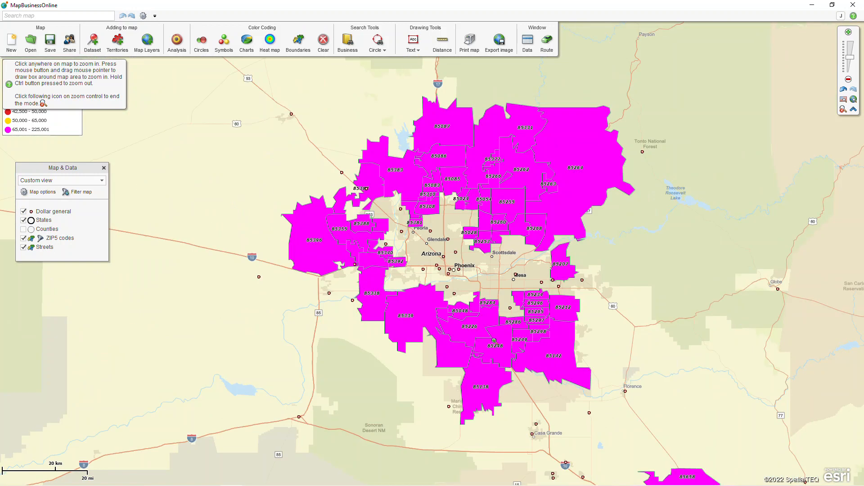
click(843, 109)
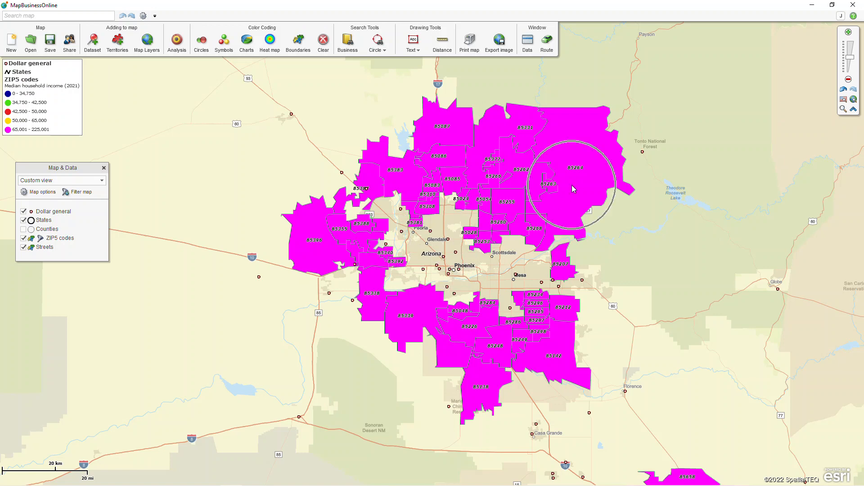
- Examine the Dollar general stores and high-income ZIP codes around Tucson, Arizona
scroll(561, 203, down, 2)
scroll(563, 204, down, 2)
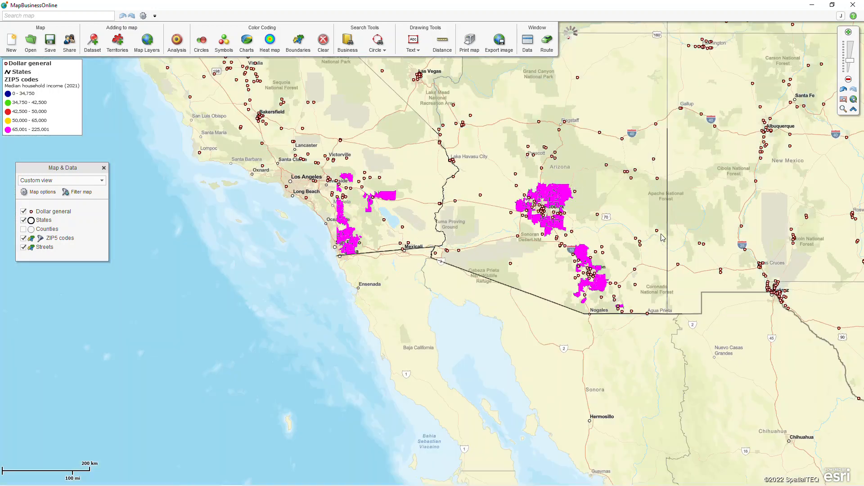
drag(625, 304, 439, 298)
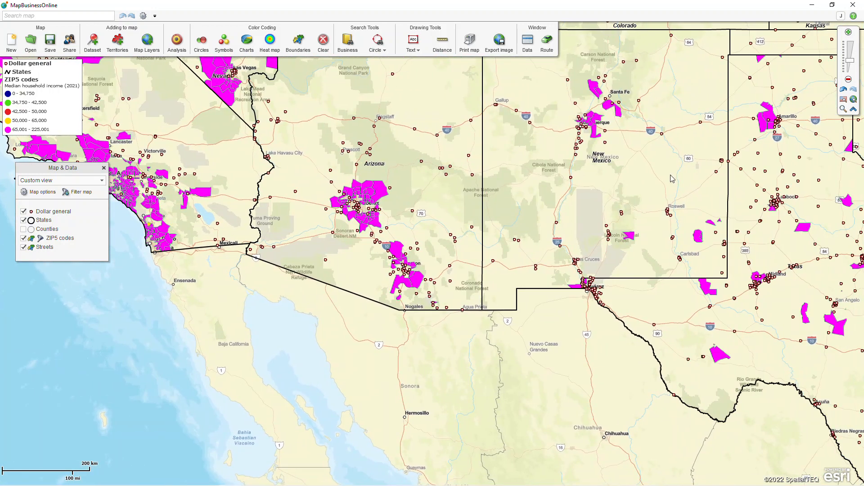
click(843, 109)
drag(391, 250, 452, 300)
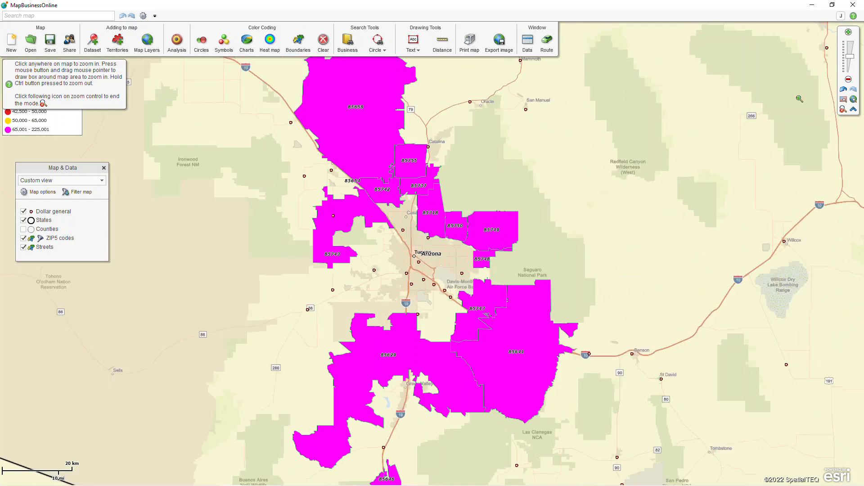
click(843, 109)
- Compare Dollar general stores with high-income ZIP codes around Bakersfield, California, and return to the nationwide map
scroll(525, 152, down, 4)
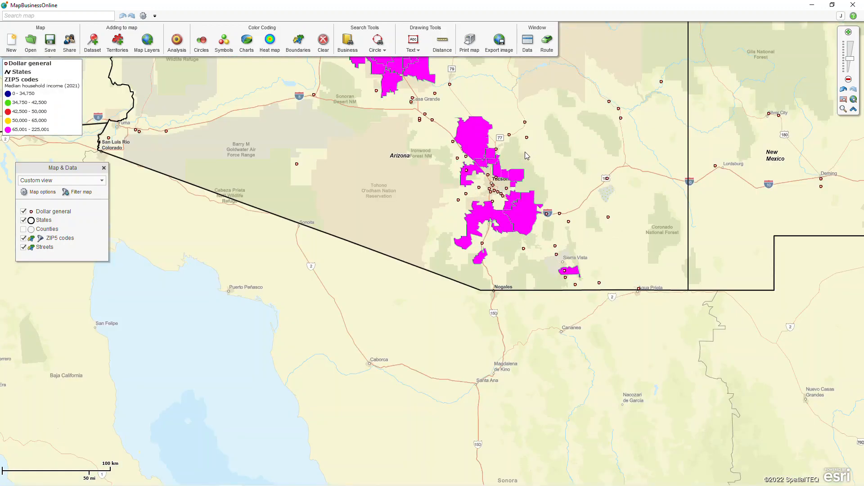
drag(358, 110, 555, 306)
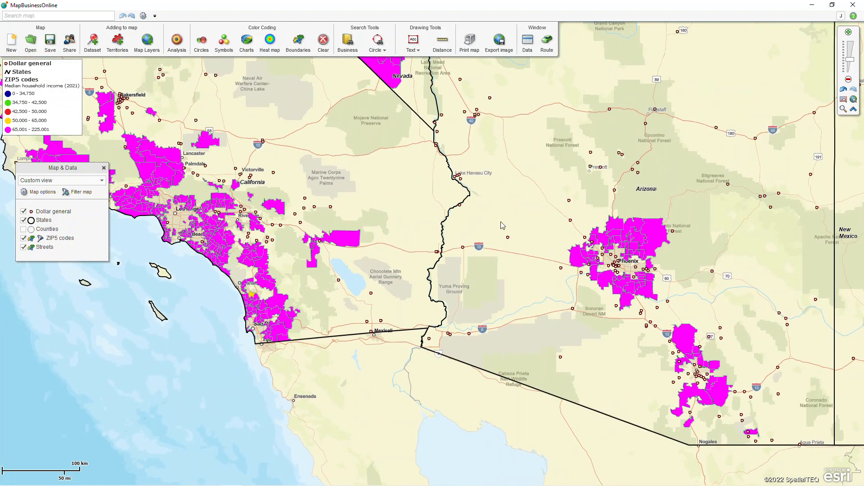
drag(503, 226, 641, 361)
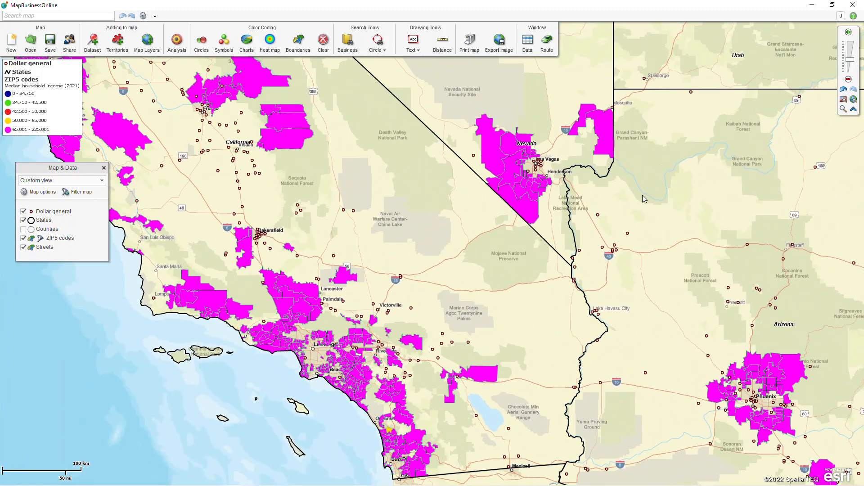
click(843, 109)
drag(196, 193, 326, 293)
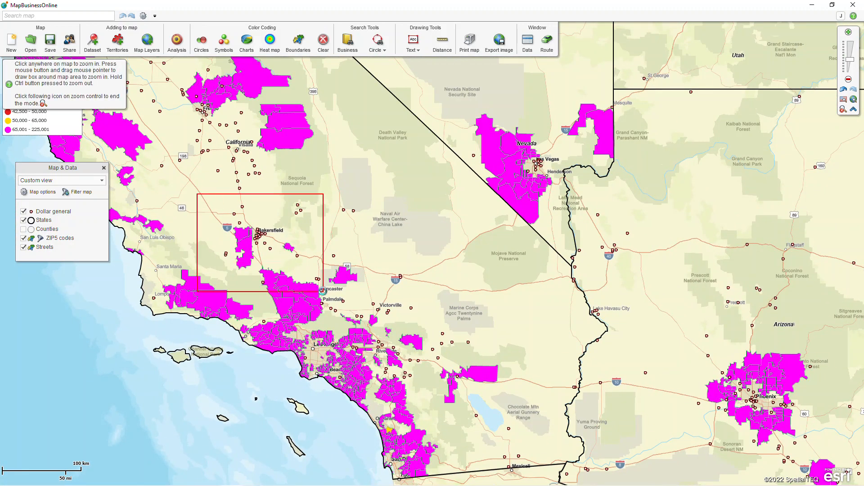
drag(281, 121, 345, 172)
click(431, 249)
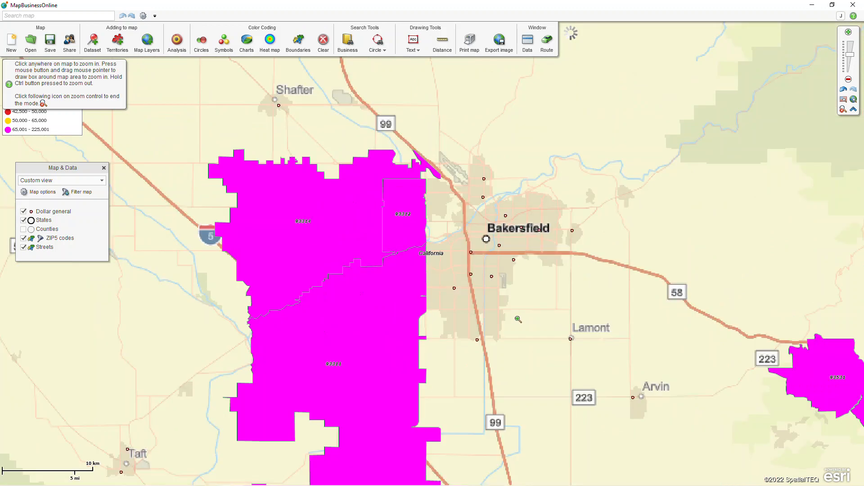
click(843, 110)
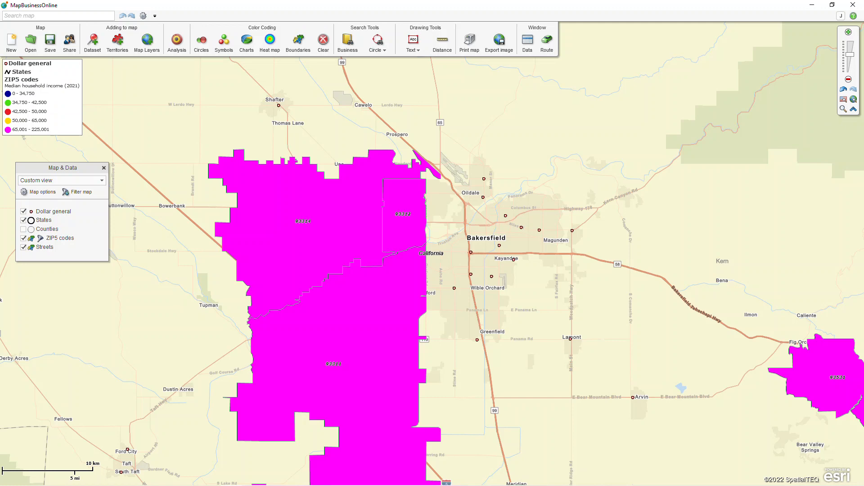
click(843, 99)
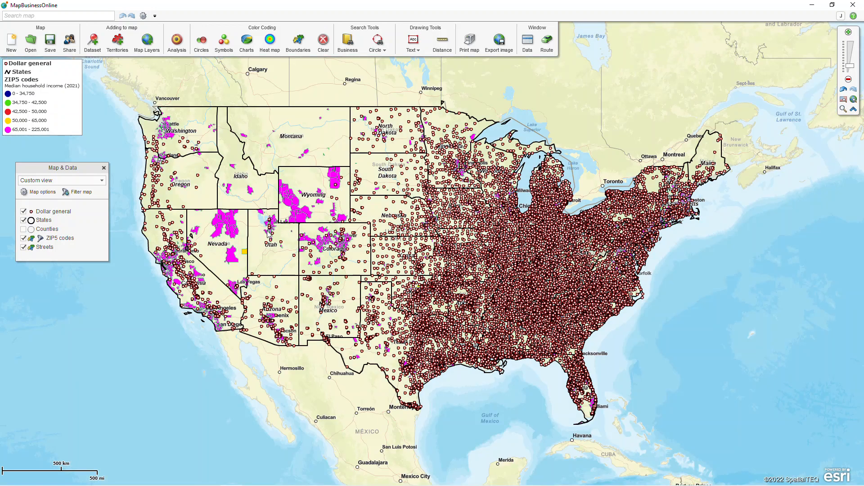